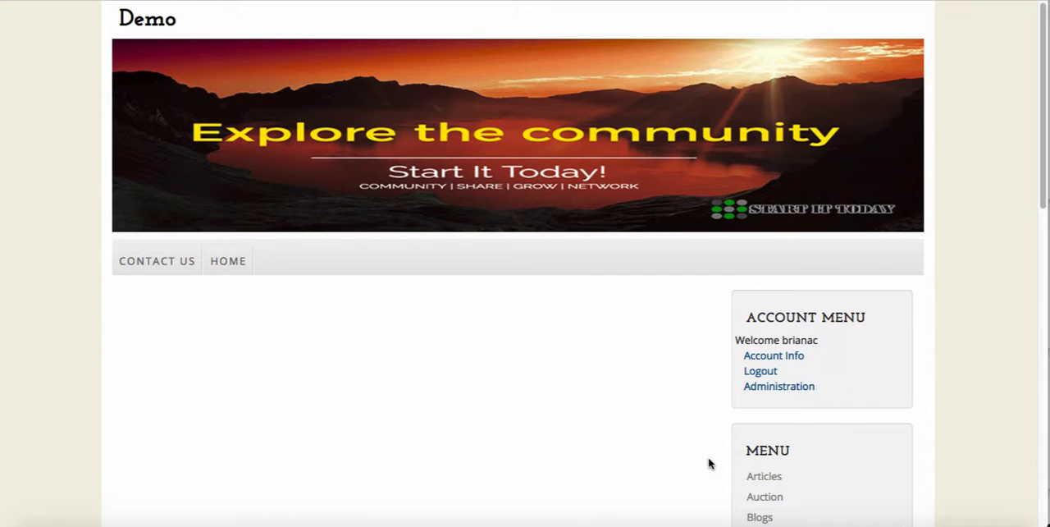
Open the Articles module and start posting a new article
click(766, 477)
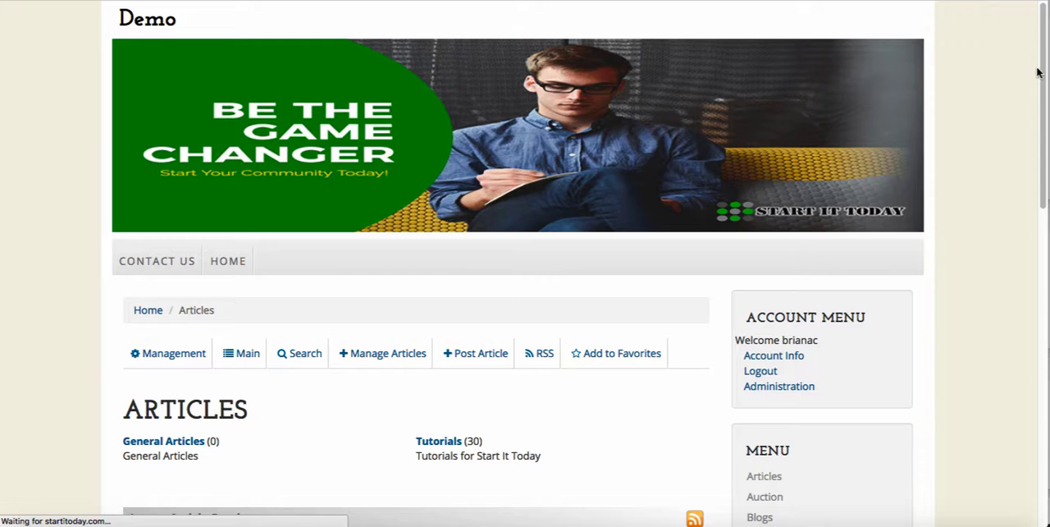
drag(1045, 69, 1046, 162)
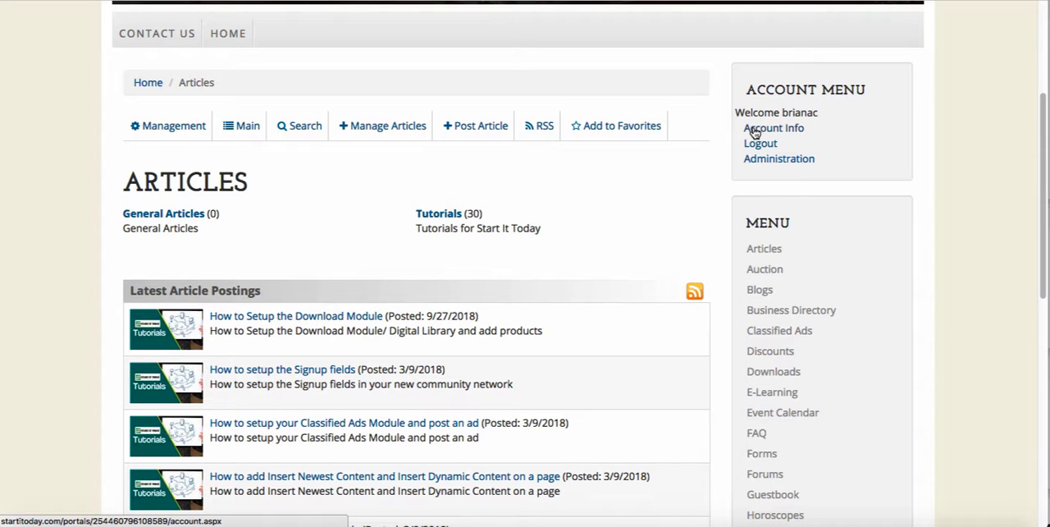
click(472, 129)
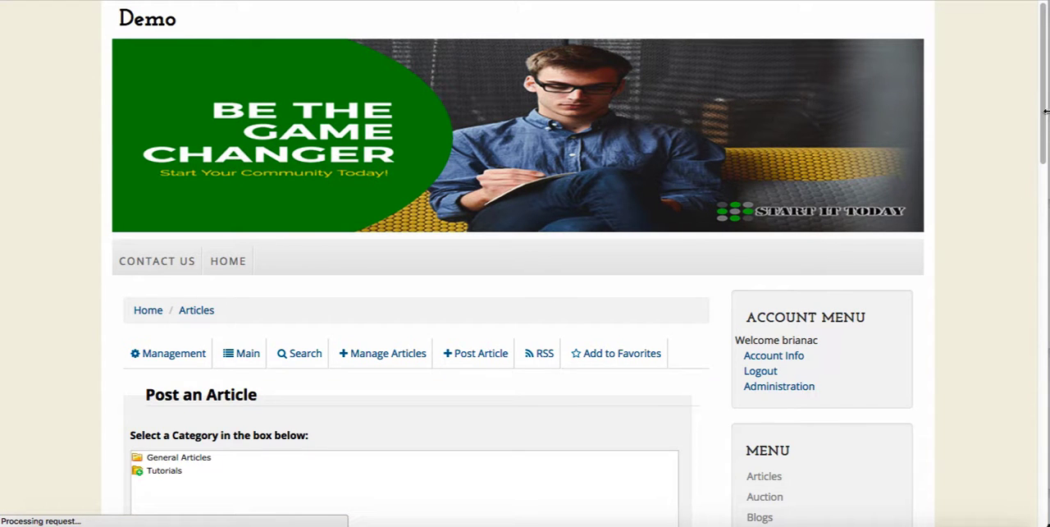
Assign the new article to the General Articles category
drag(1043, 119, 1047, 197)
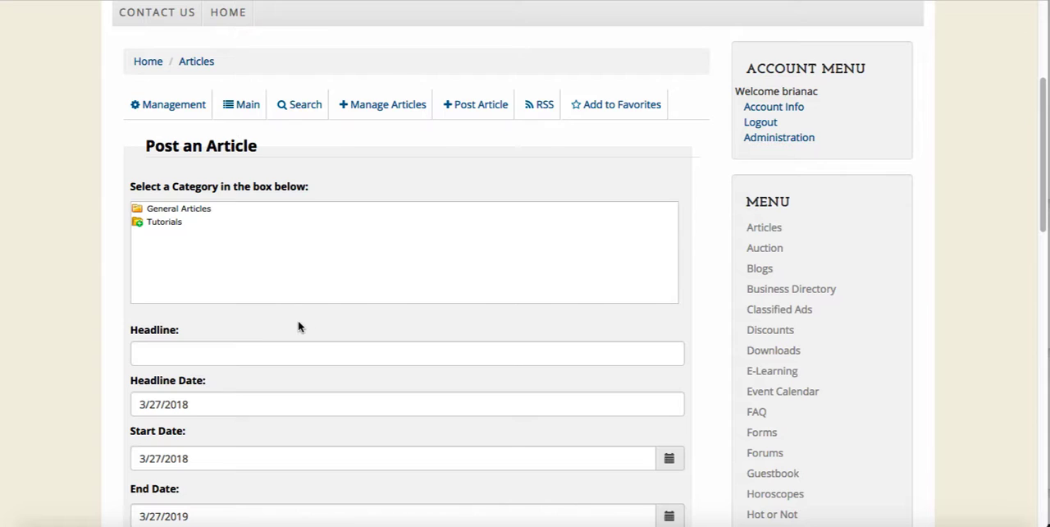
click(168, 210)
click(157, 209)
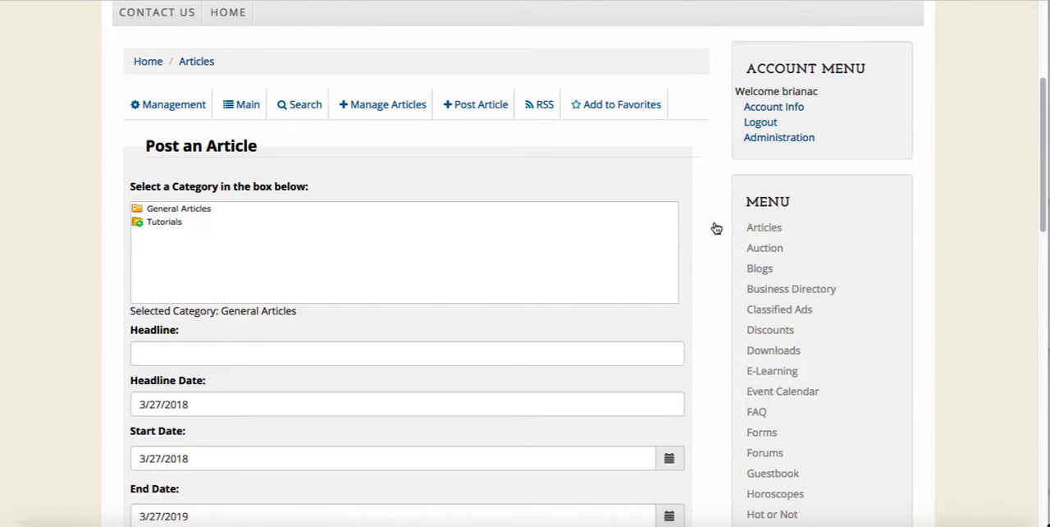
Enter "how to use this website" as the article's headline
scroll(747, 185, down, 3)
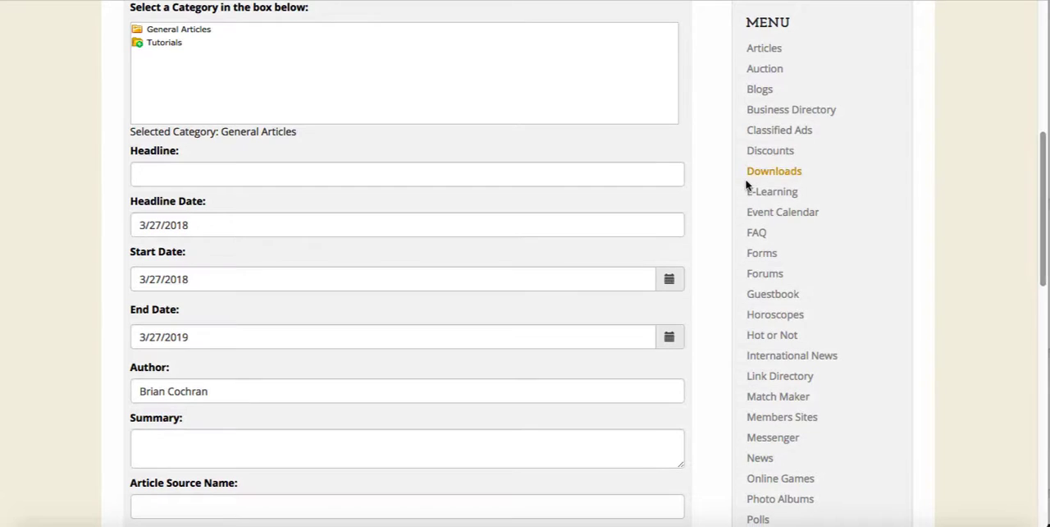
click(218, 174)
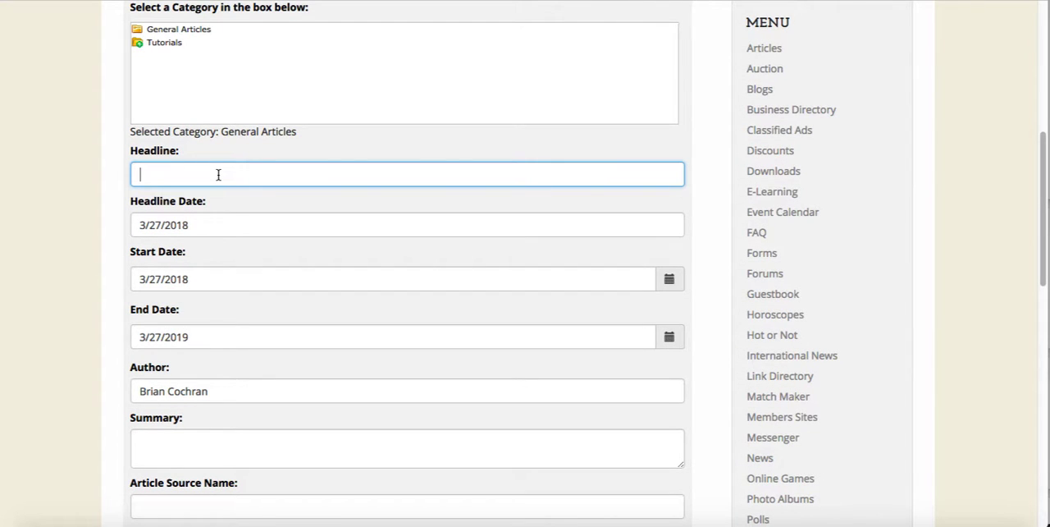
text(how to use this webiste)
key(BackSpace)
key(BackSpace)
key(BackSpace)
text(site)
Write "how to use this website" in the article's body text
scroll(172, 402, down, 1)
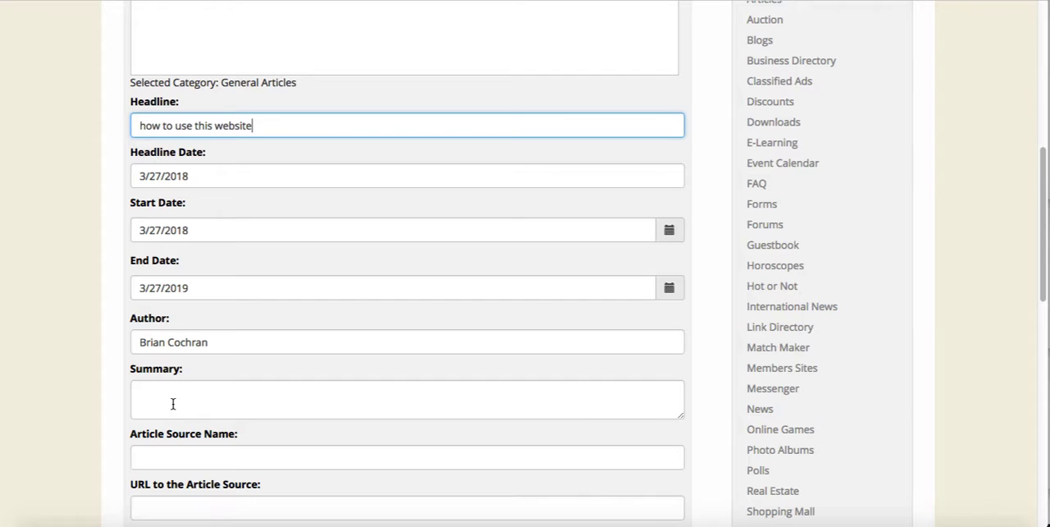
scroll(165, 401, down, 1)
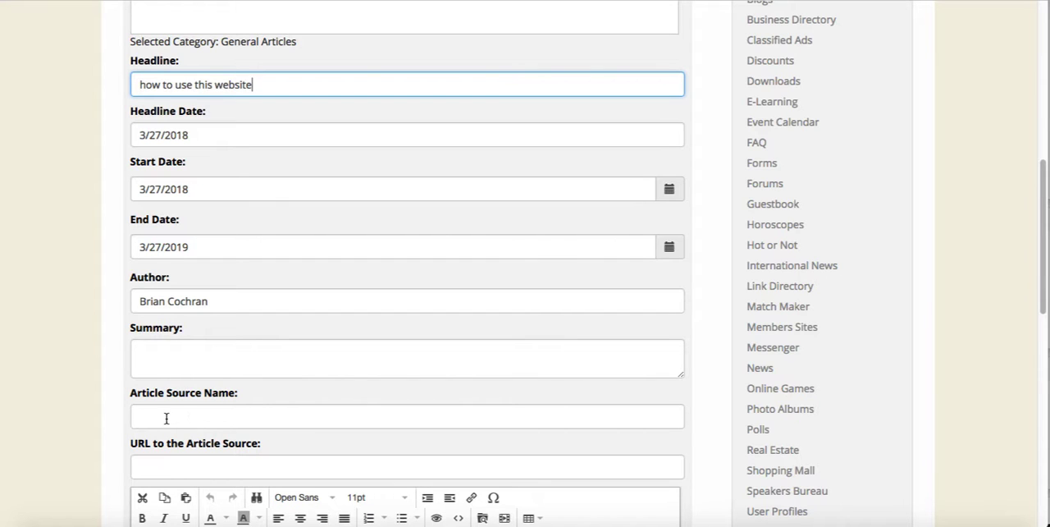
scroll(167, 419, down, 1)
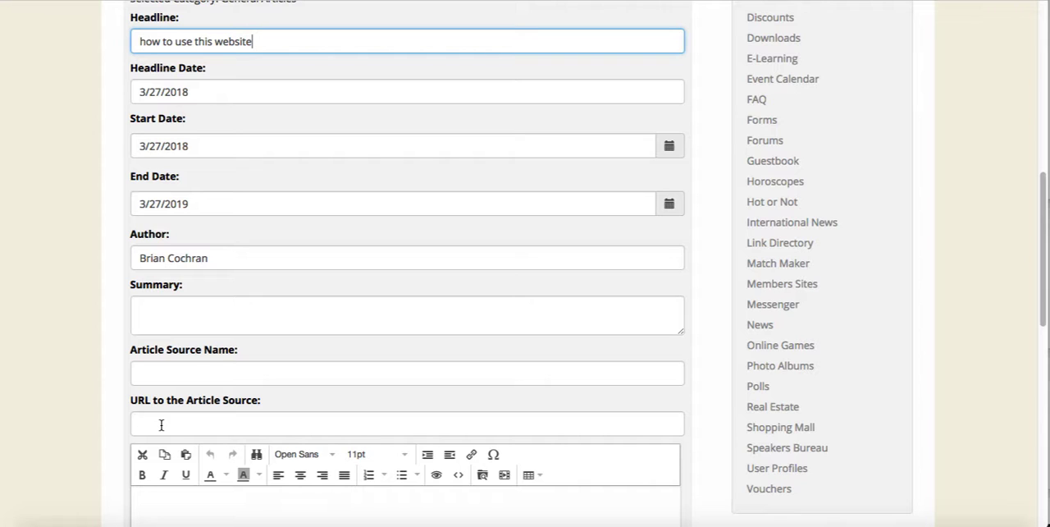
scroll(159, 431, down, 3)
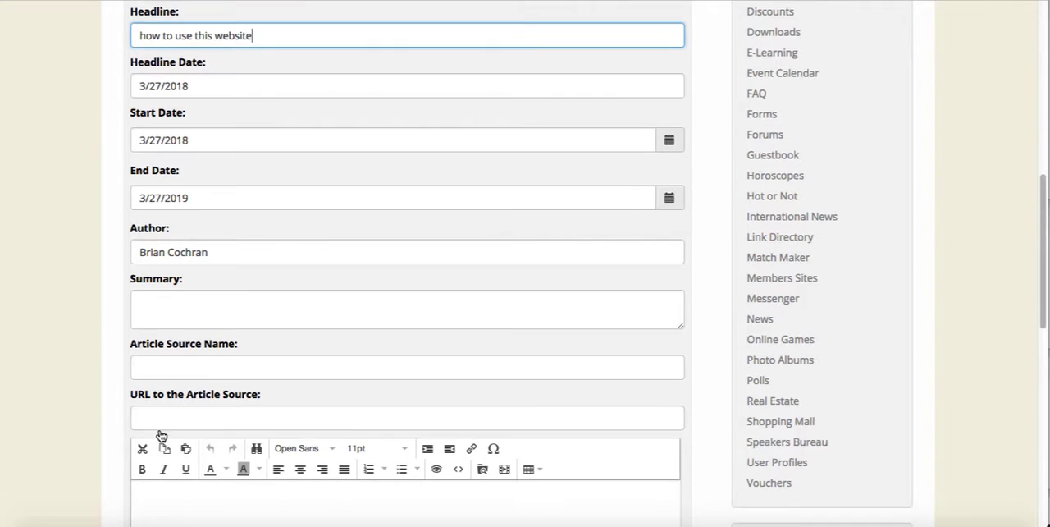
scroll(159, 435, down, 1)
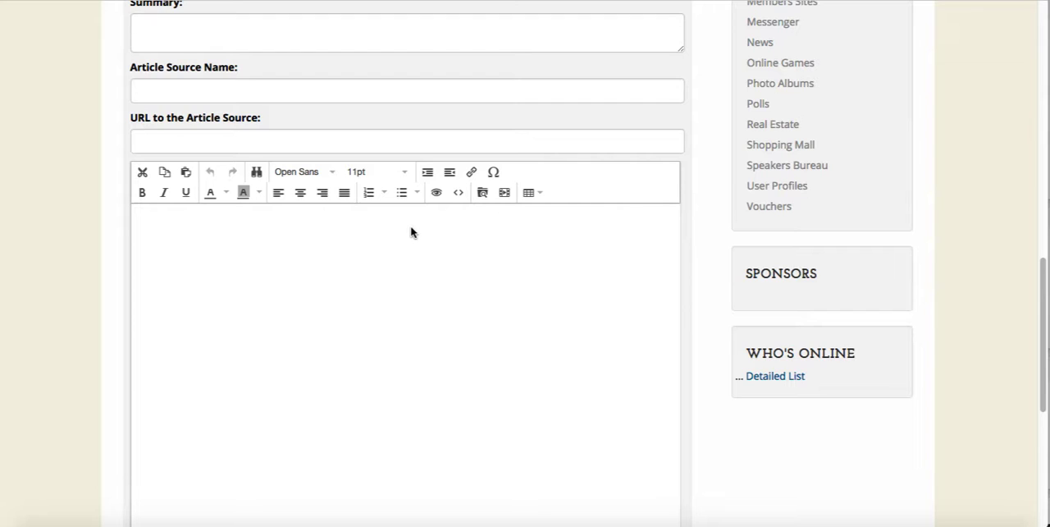
click(342, 242)
text(how to use this web site)
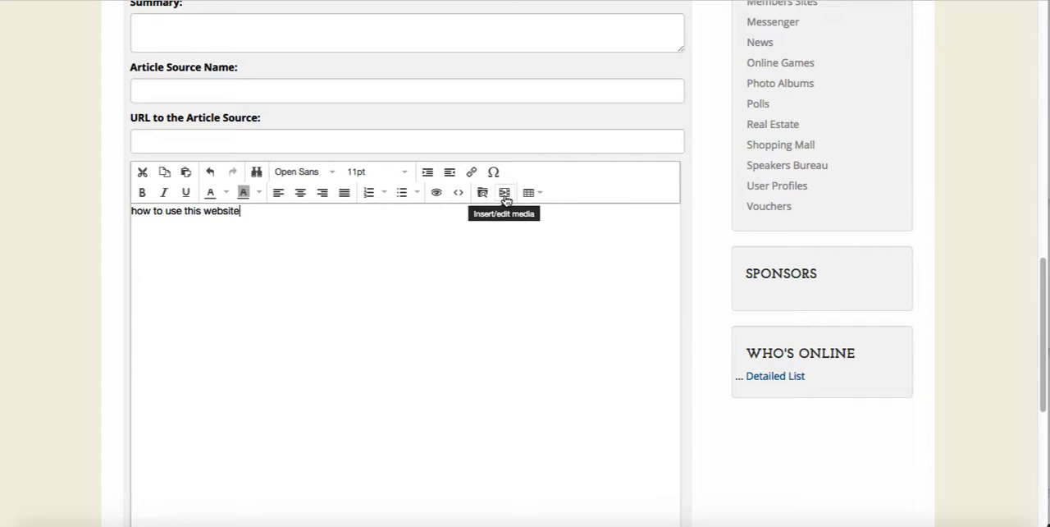
click(504, 195)
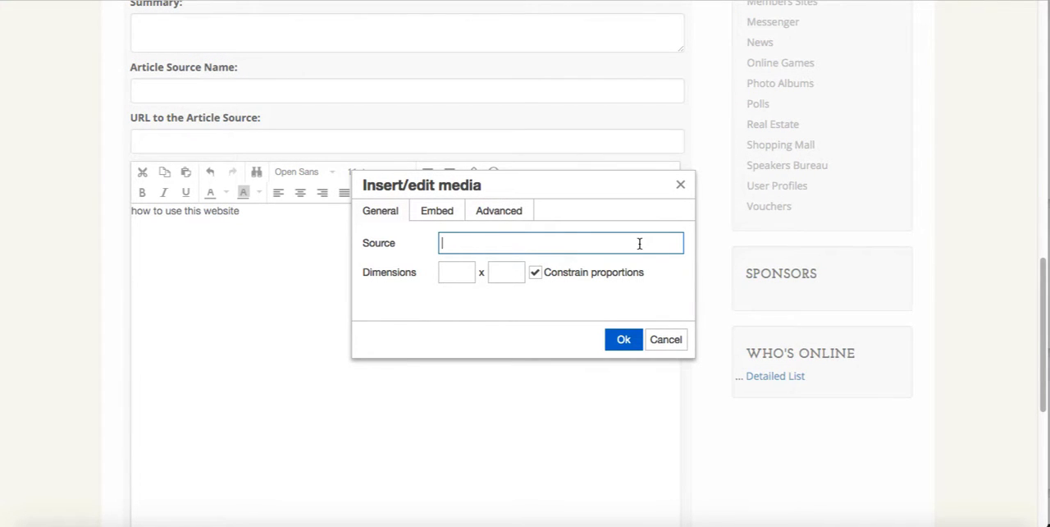
click(432, 218)
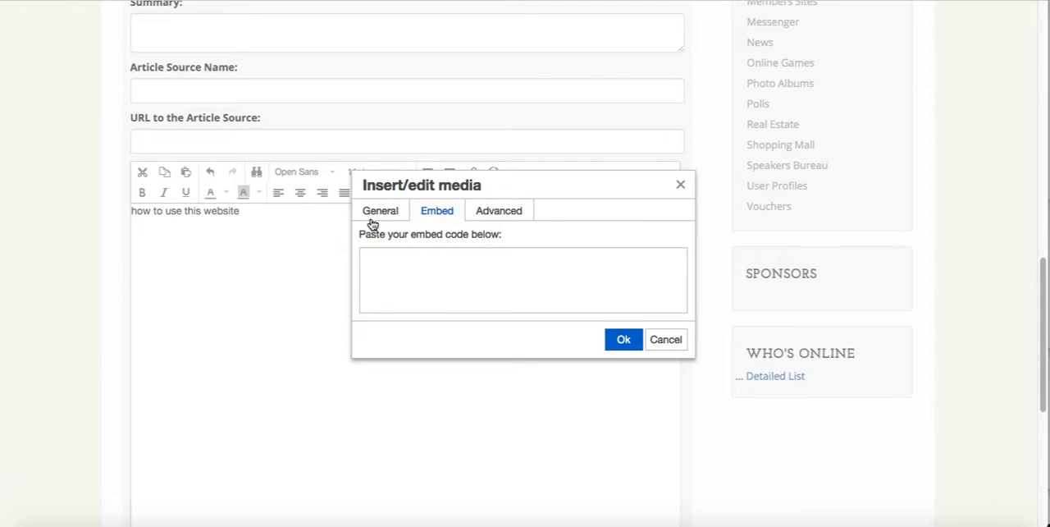
click(663, 343)
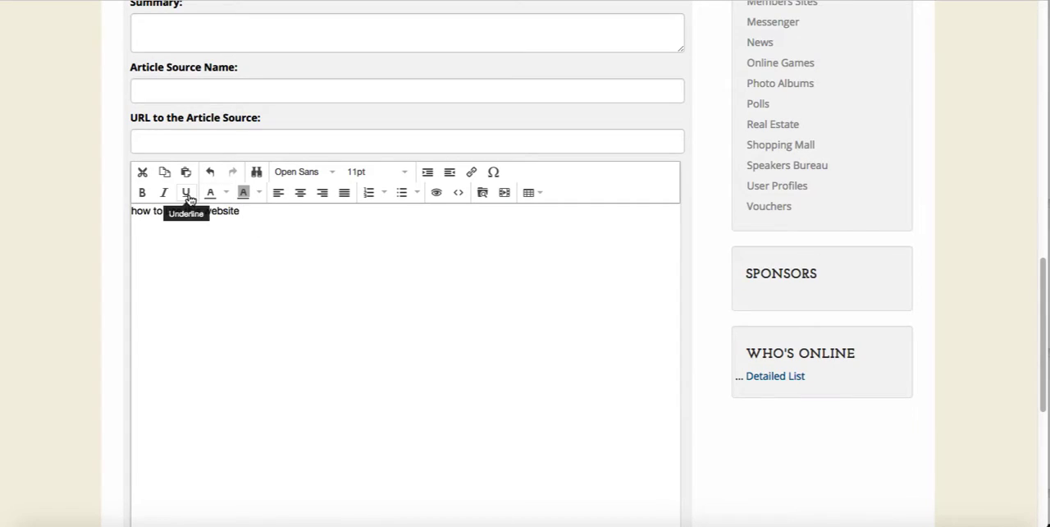
Colour the body line "how to use this website" green and set its font size to 18pt
drag(241, 211, 138, 201)
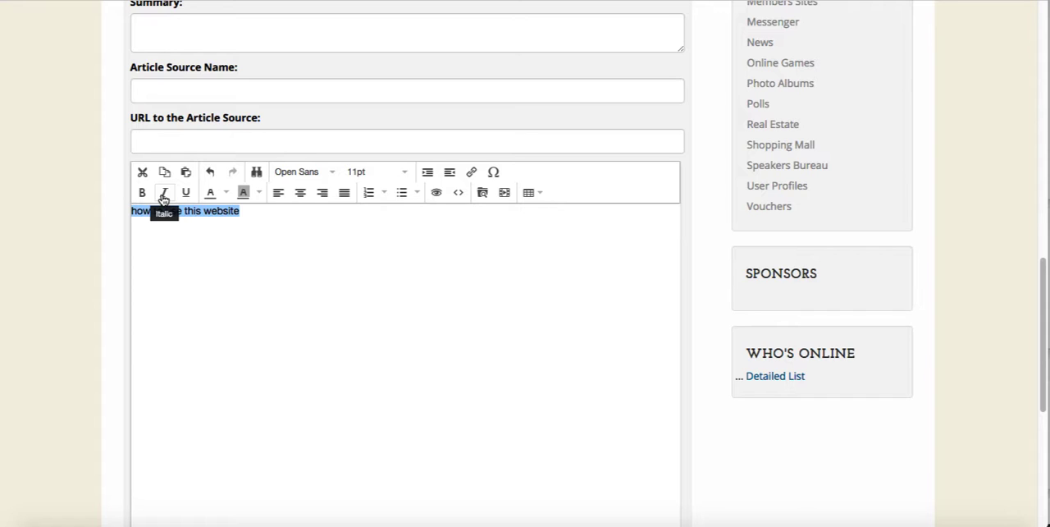
click(224, 197)
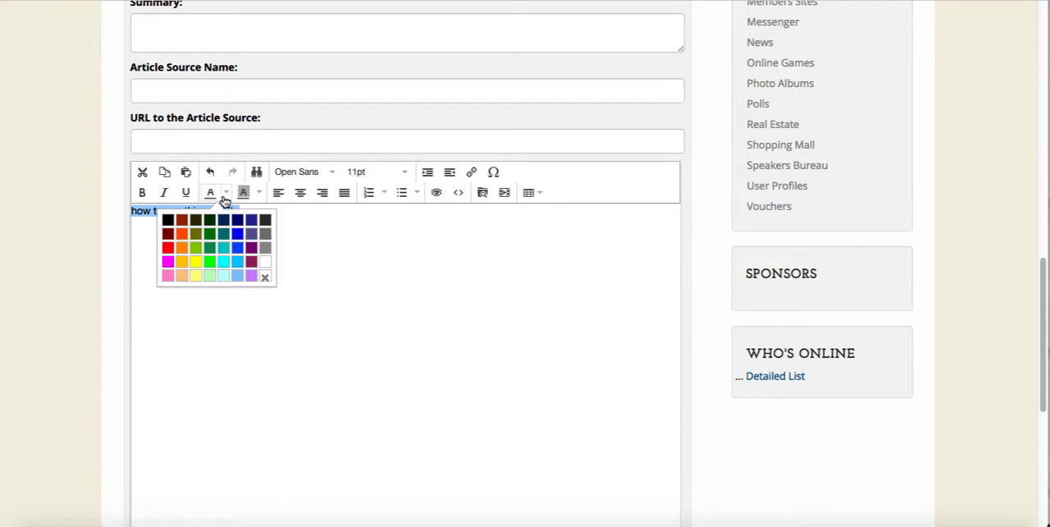
click(210, 252)
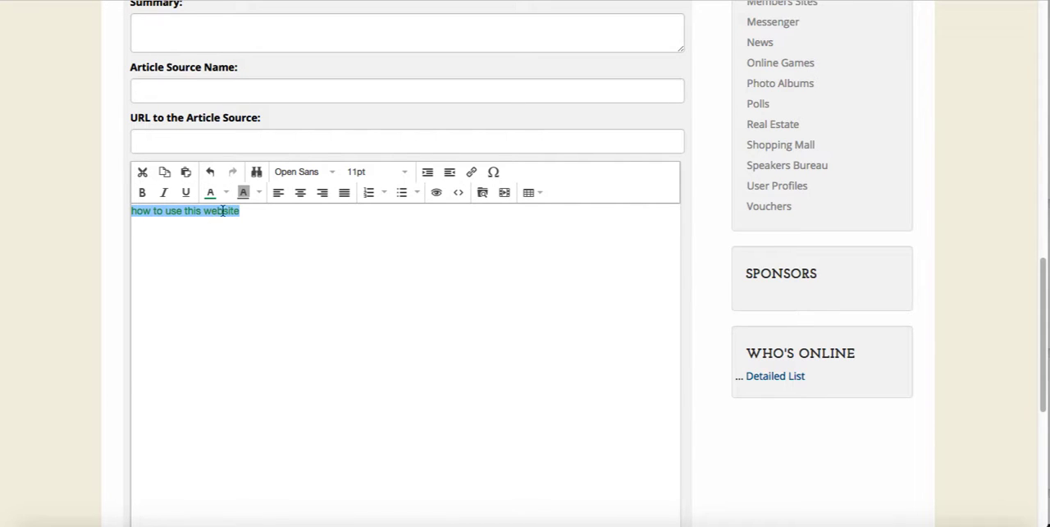
click(400, 172)
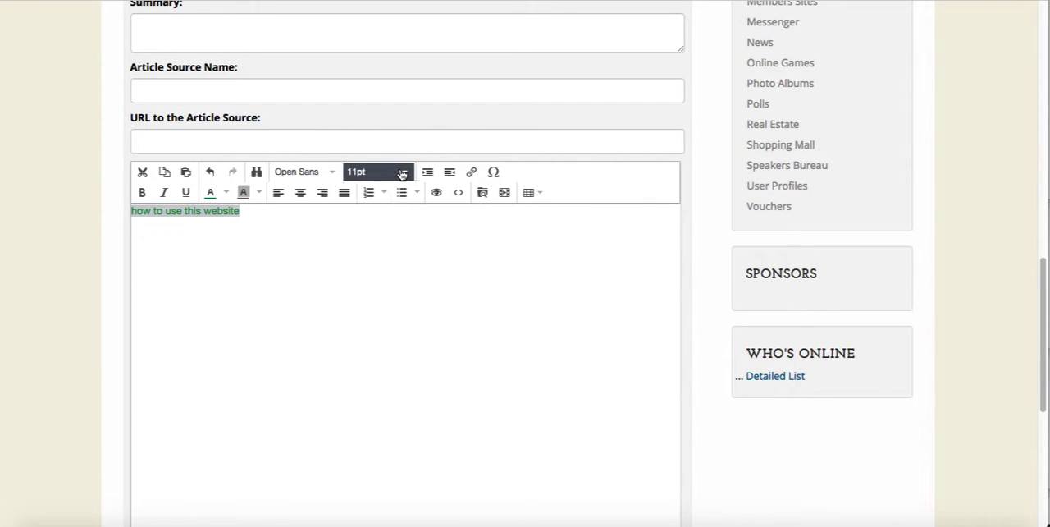
click(389, 279)
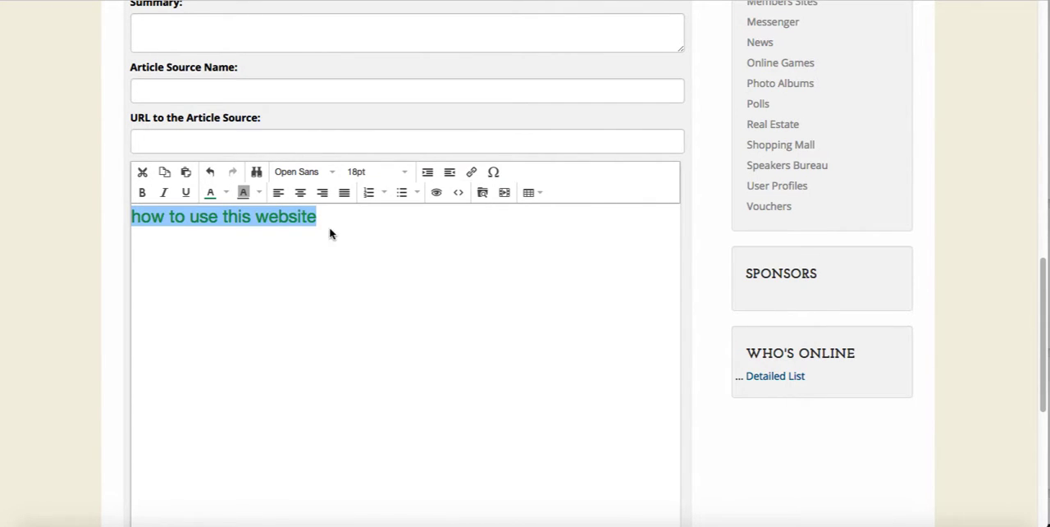
Centre the body line and change its font to Arial Black
click(299, 195)
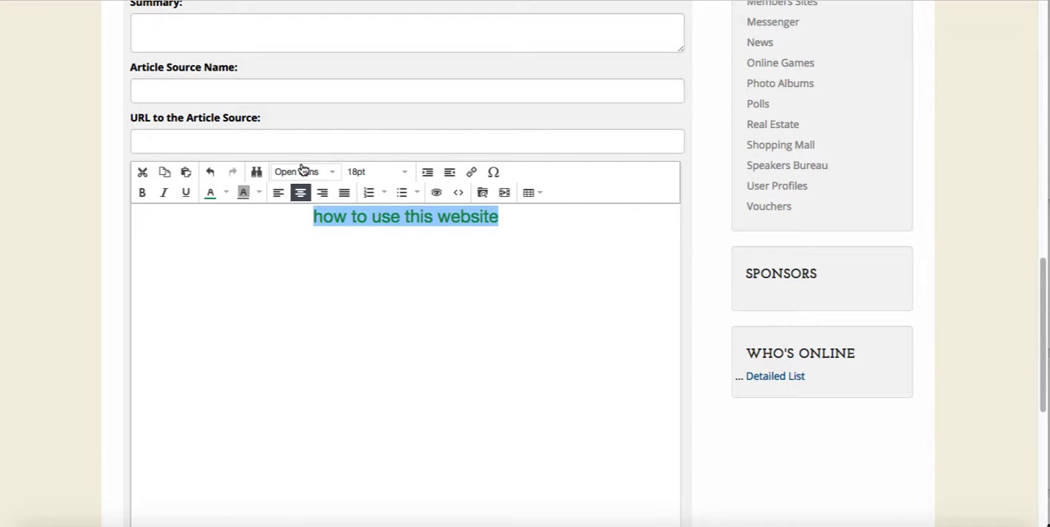
click(301, 172)
click(300, 210)
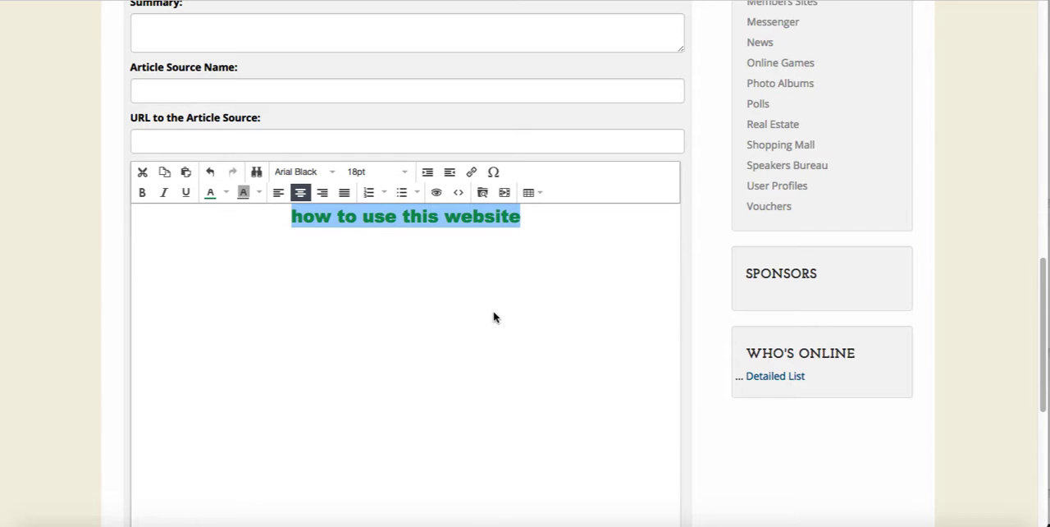
Insert a table with four columns and three rows below the body line
click(533, 195)
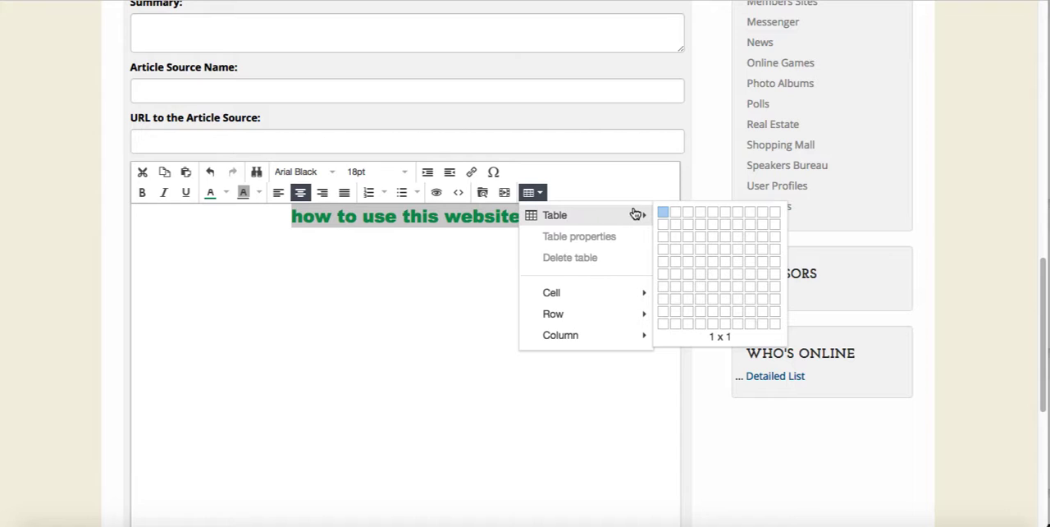
click(482, 245)
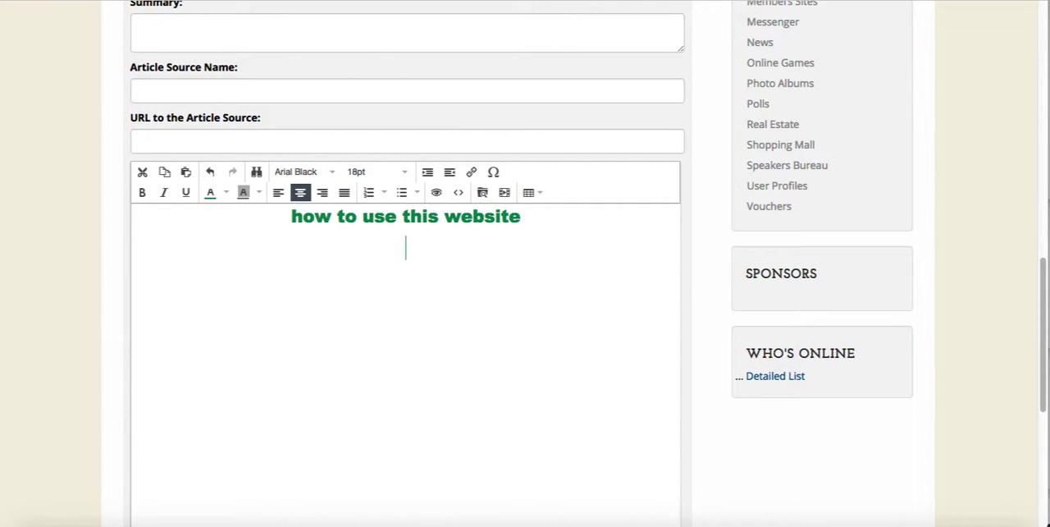
click(534, 193)
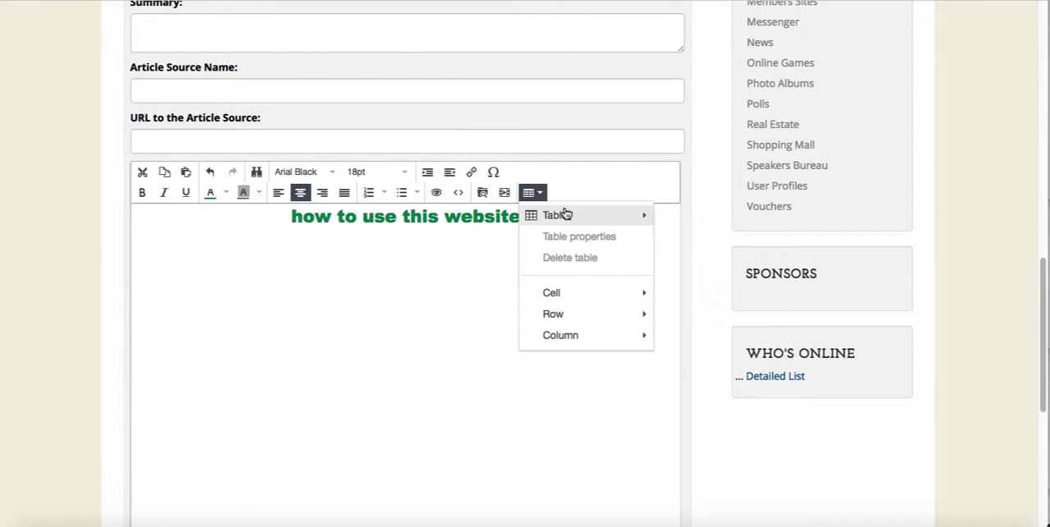
mouse_move(576, 219)
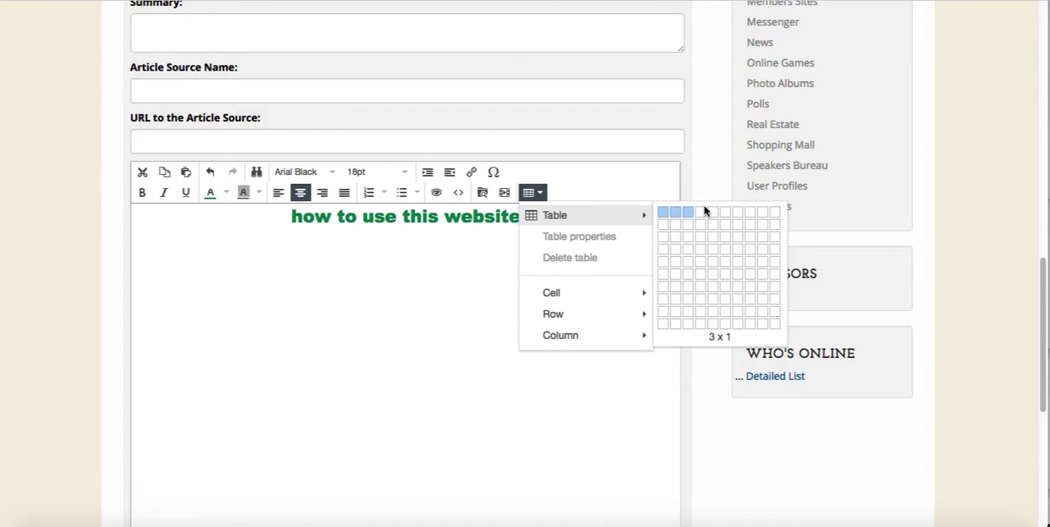
click(701, 238)
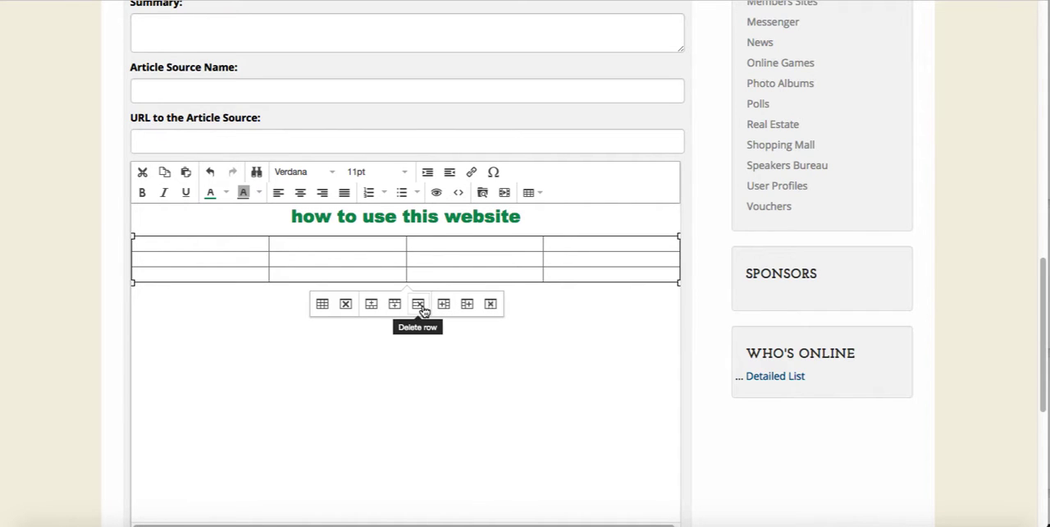
Delete one column of the table and remove the whole table from the article body
click(492, 305)
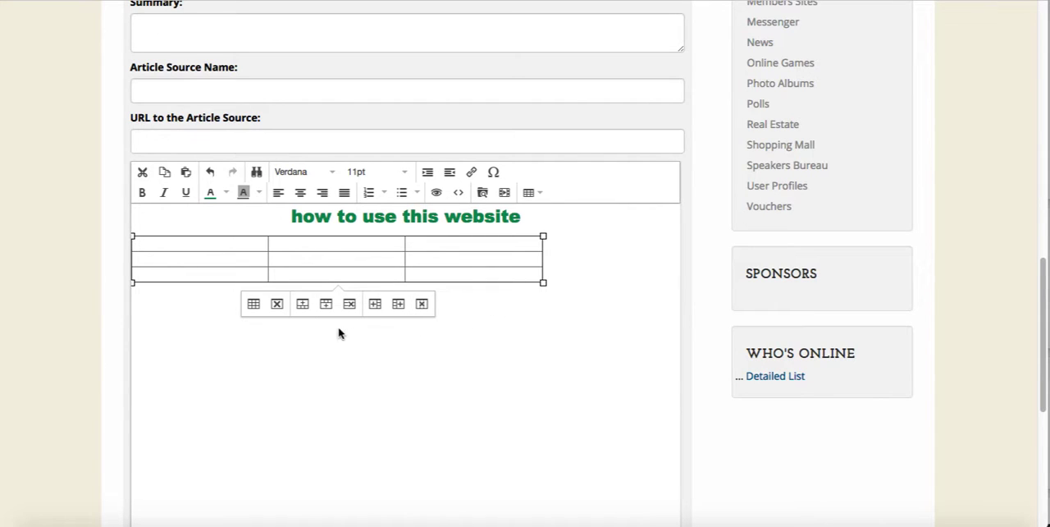
click(278, 303)
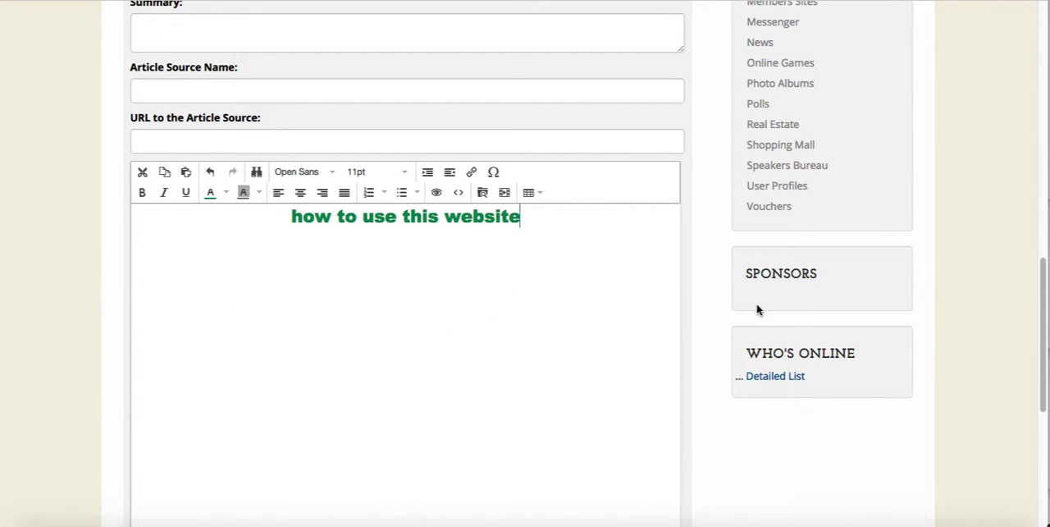
drag(1043, 288, 1043, 394)
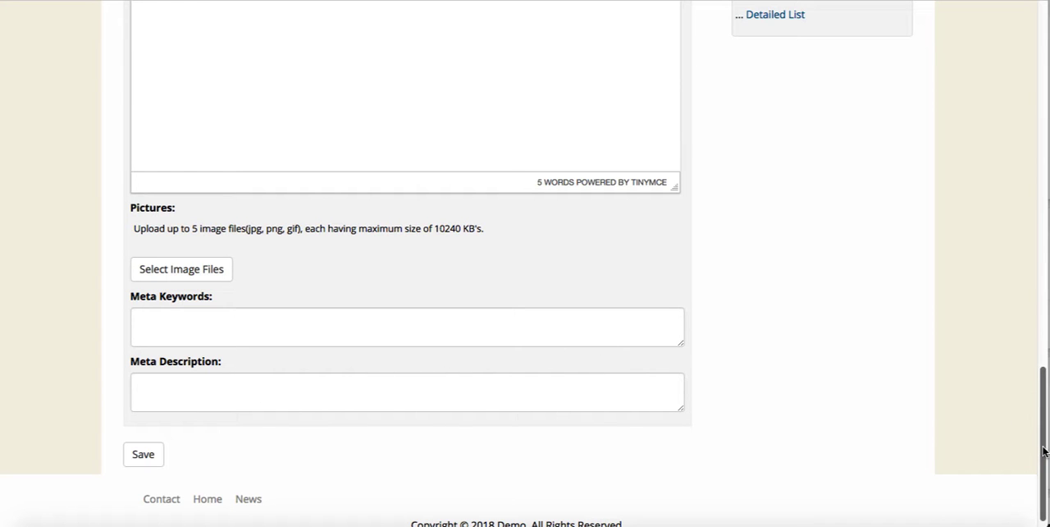
drag(1043, 450, 1036, 211)
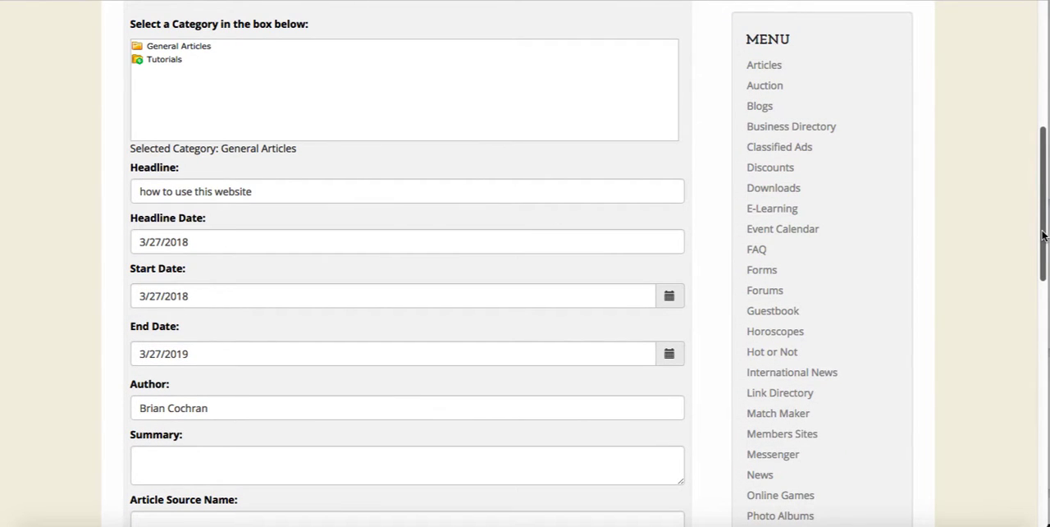
drag(1044, 236, 1043, 291)
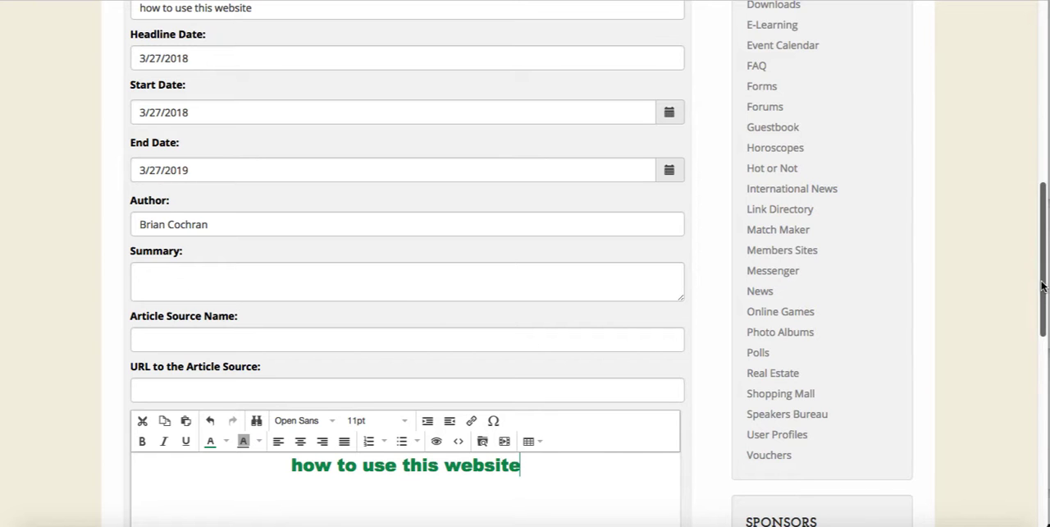
drag(1044, 308, 1041, 469)
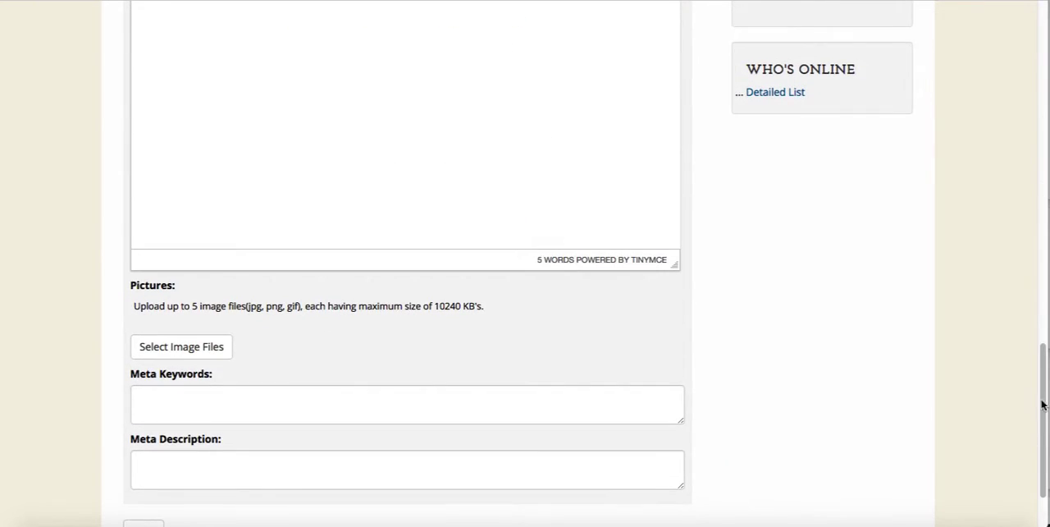
Try to save the new article
drag(1043, 405, 1044, 432)
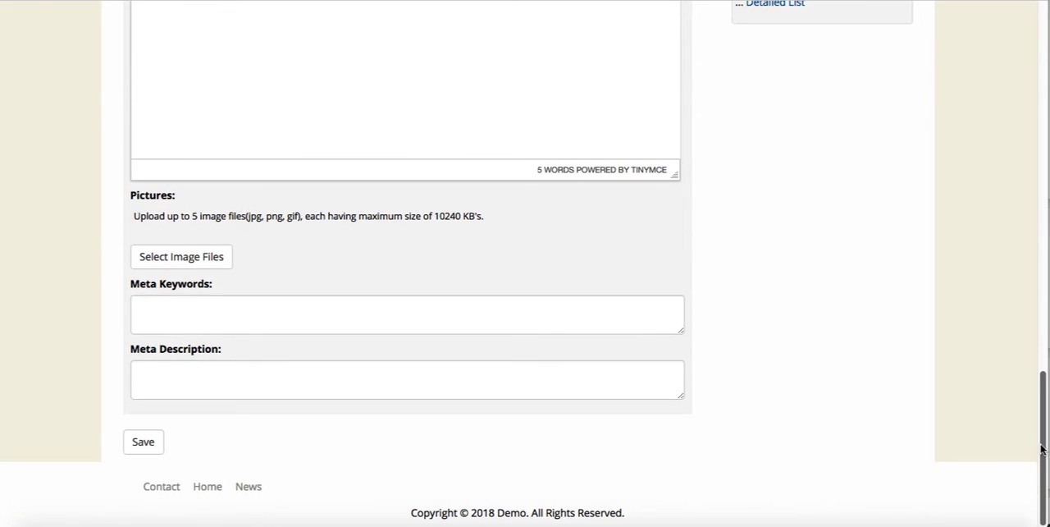
click(156, 443)
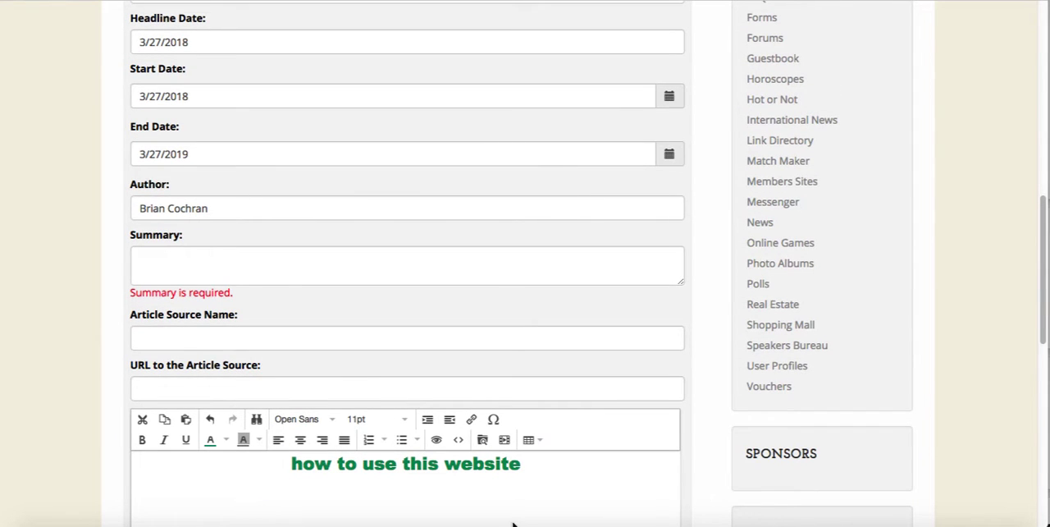
Copy the body line "how to use this website" into the article's Summary and save the article
drag(535, 464, 294, 453)
key(ctrl+c)
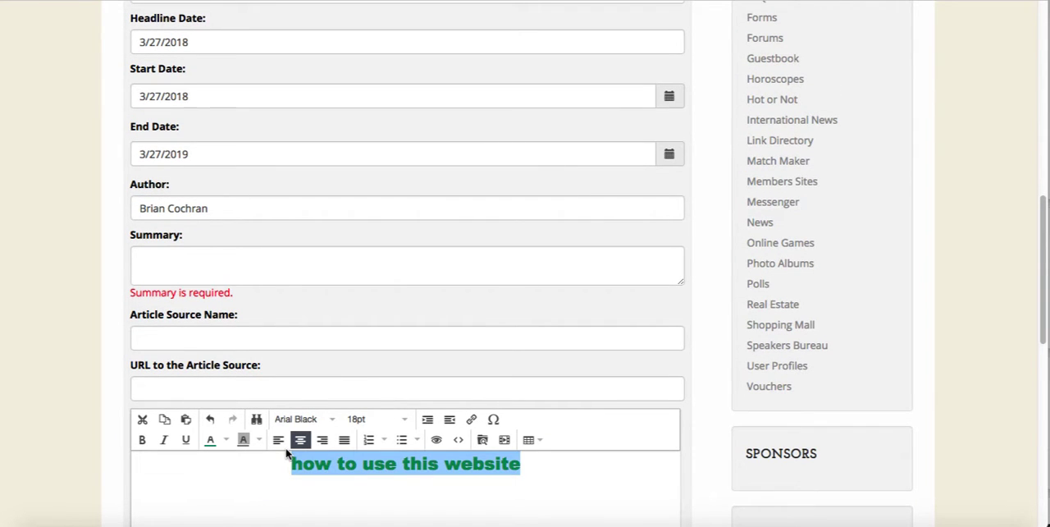
click(165, 278)
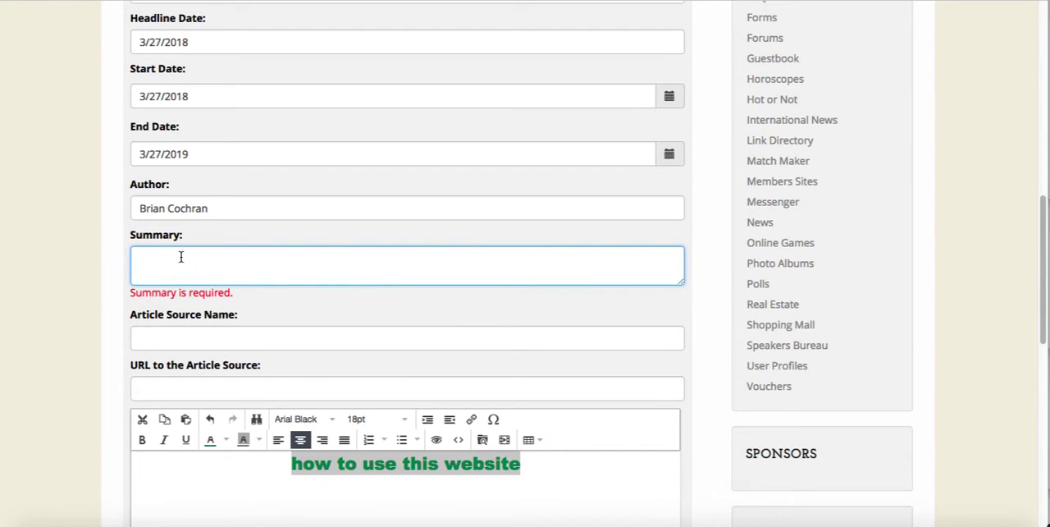
key(ctrl+v)
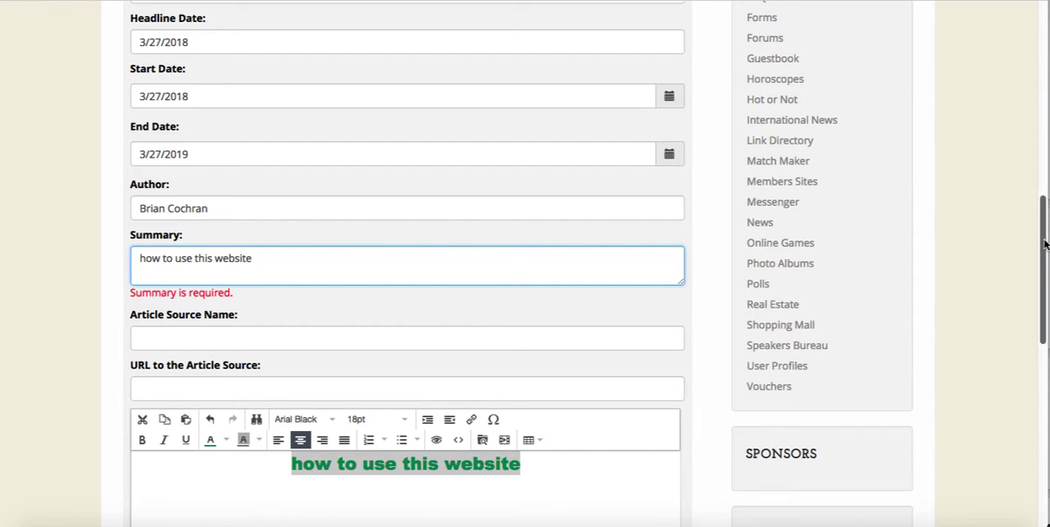
drag(1044, 244, 605, 424)
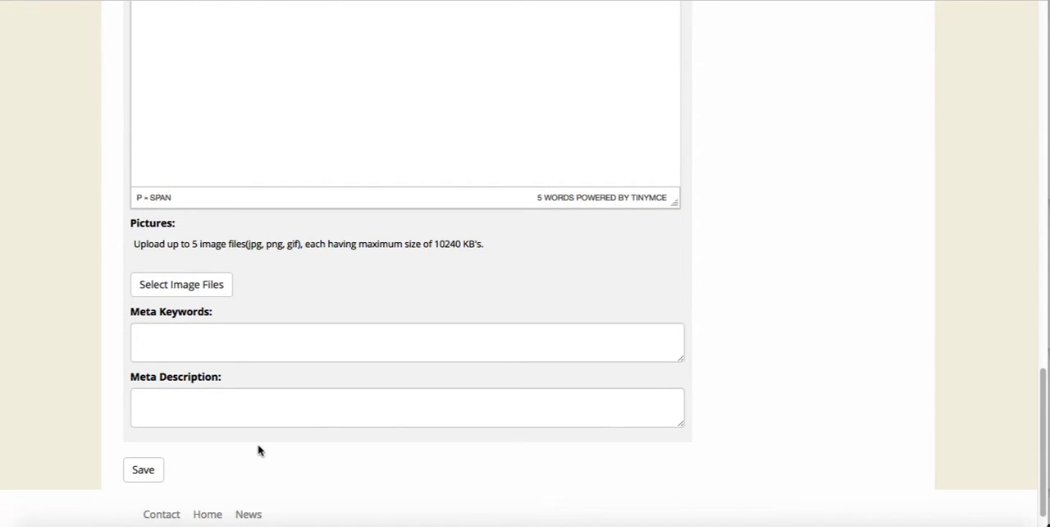
click(162, 471)
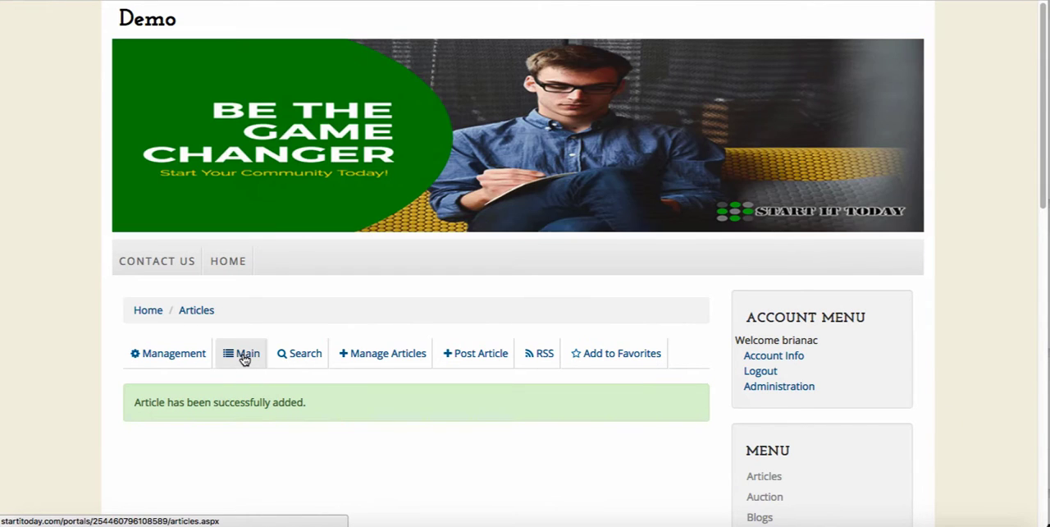
Open the full "how to use this website" article from the General Articles category and review its published page
click(243, 358)
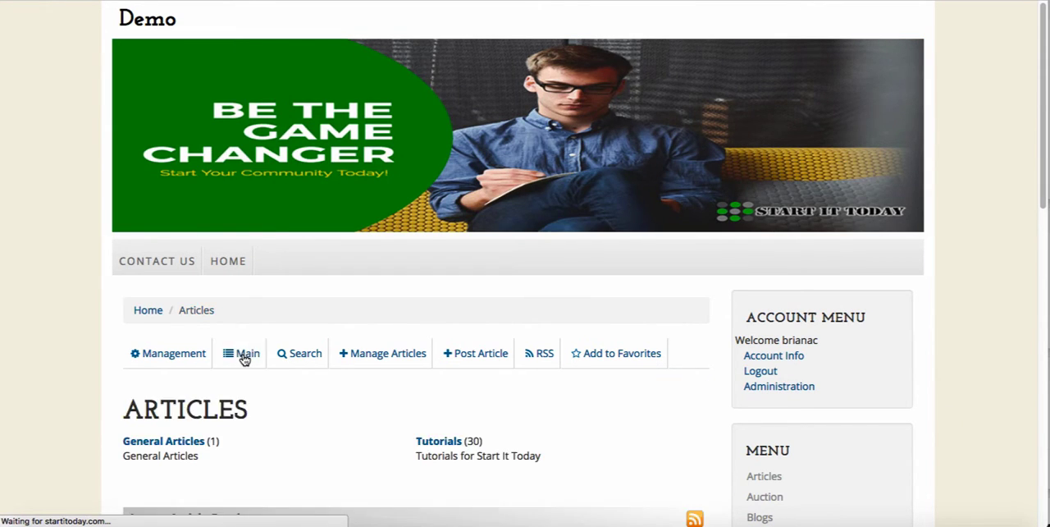
click(173, 446)
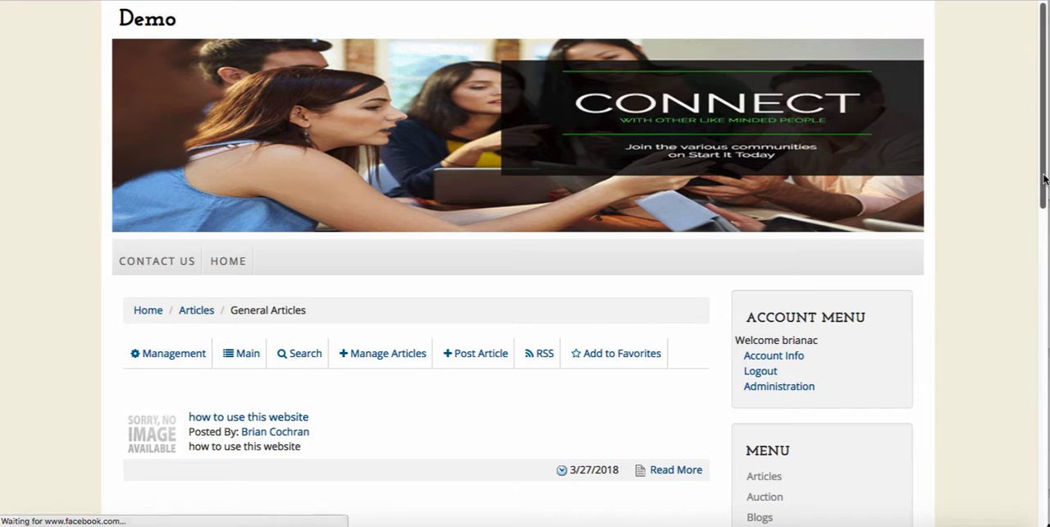
scroll(1037, 197, down, 5)
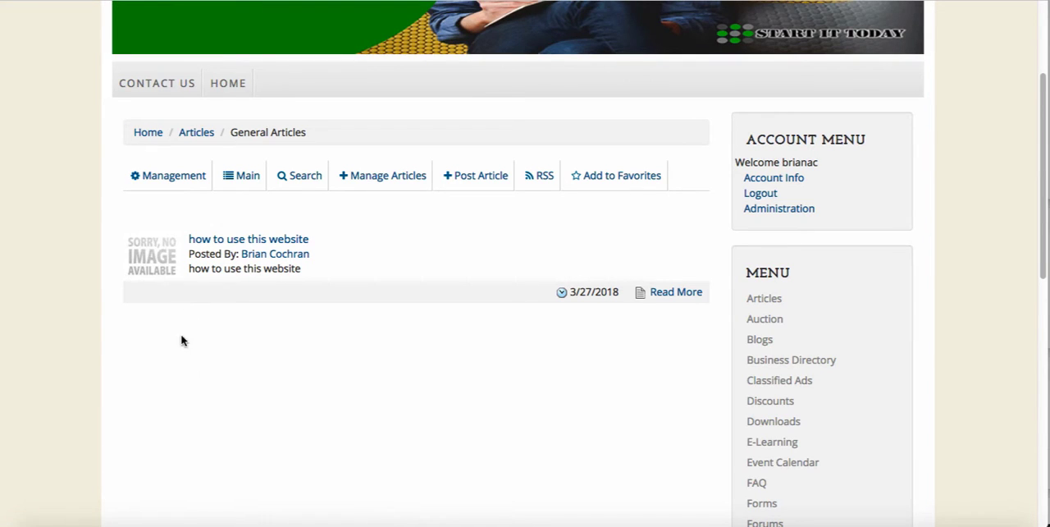
click(671, 293)
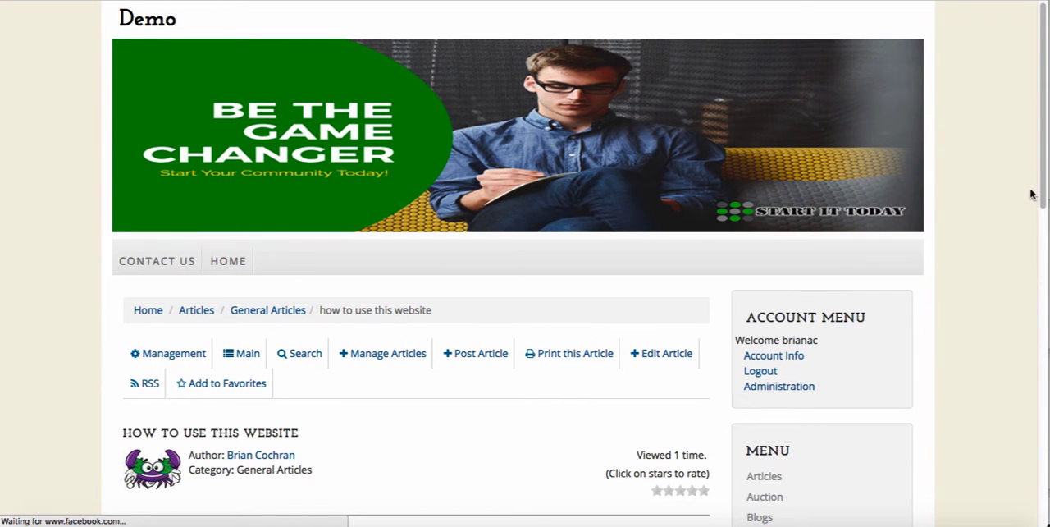
drag(1042, 137, 1042, 255)
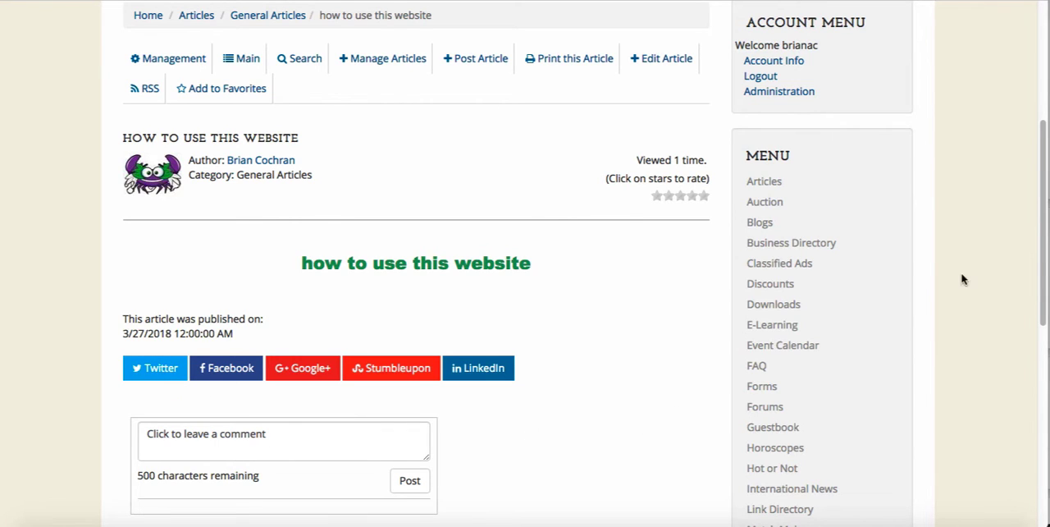
mouse_move(1046, 256)
mouse_down()
mouse_move(1047, 333)
mouse_move(1048, 259)
mouse_up()
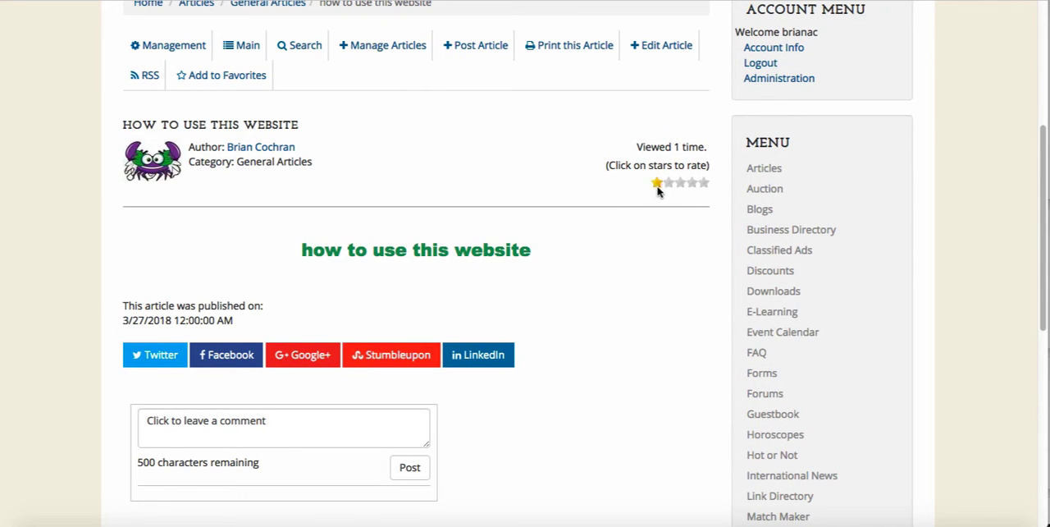
Open "how to use this website" for editing from the list of managed articles and look through its edit form
click(385, 49)
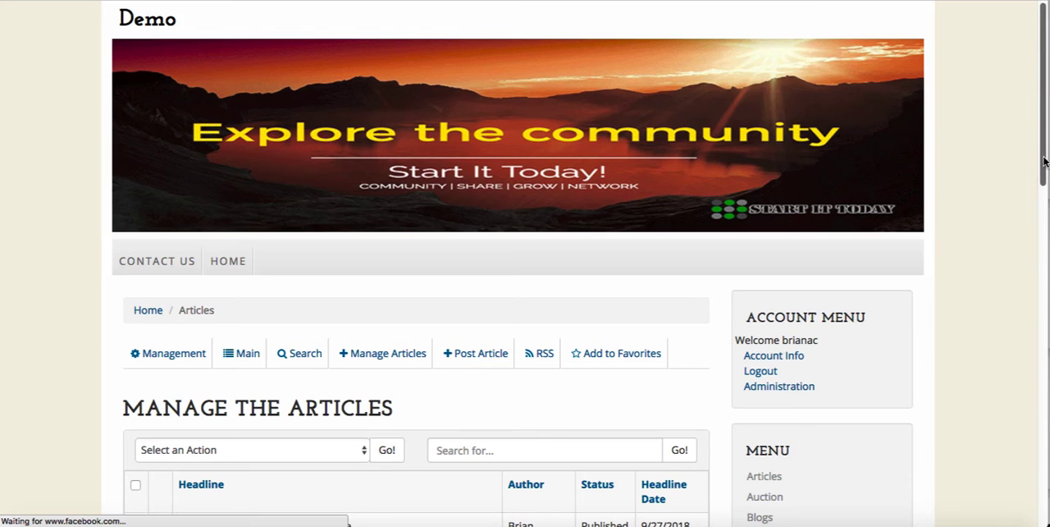
drag(1038, 163, 1047, 290)
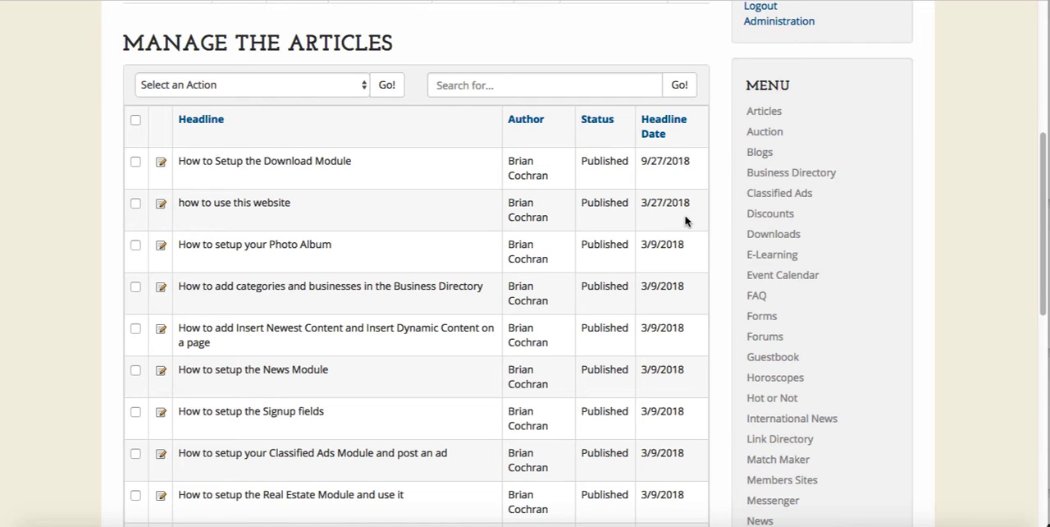
click(161, 208)
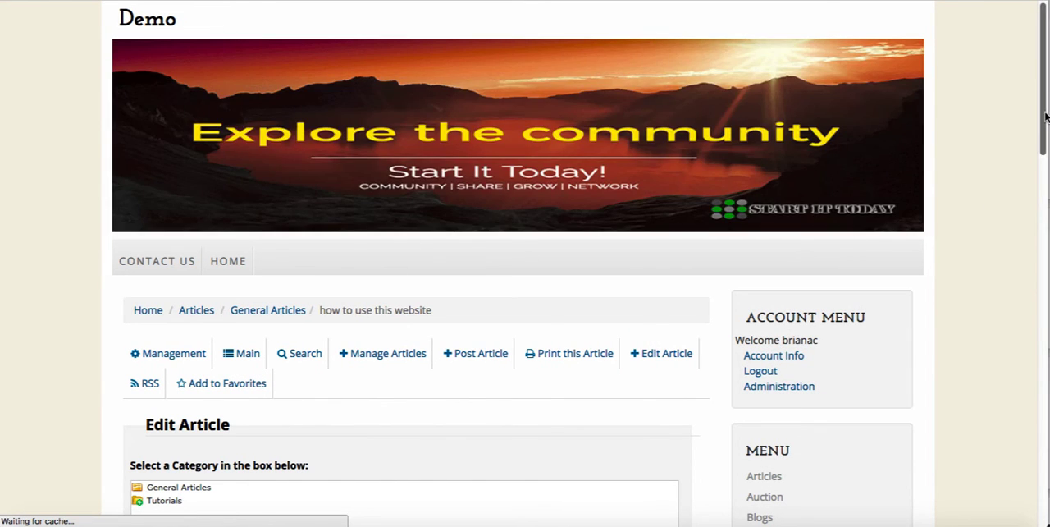
drag(1046, 117, 1046, 361)
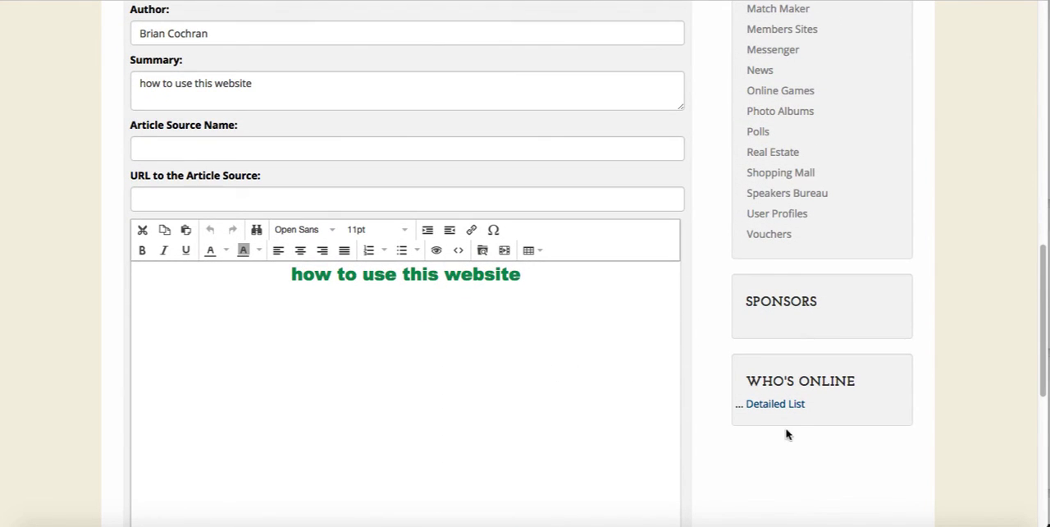
drag(1042, 343, 1045, 488)
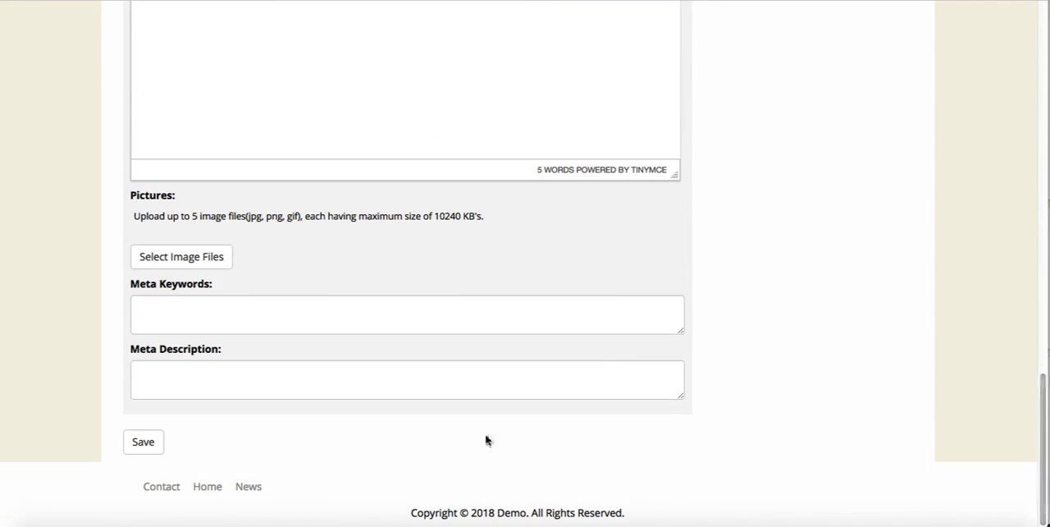
drag(1047, 419, 1045, 89)
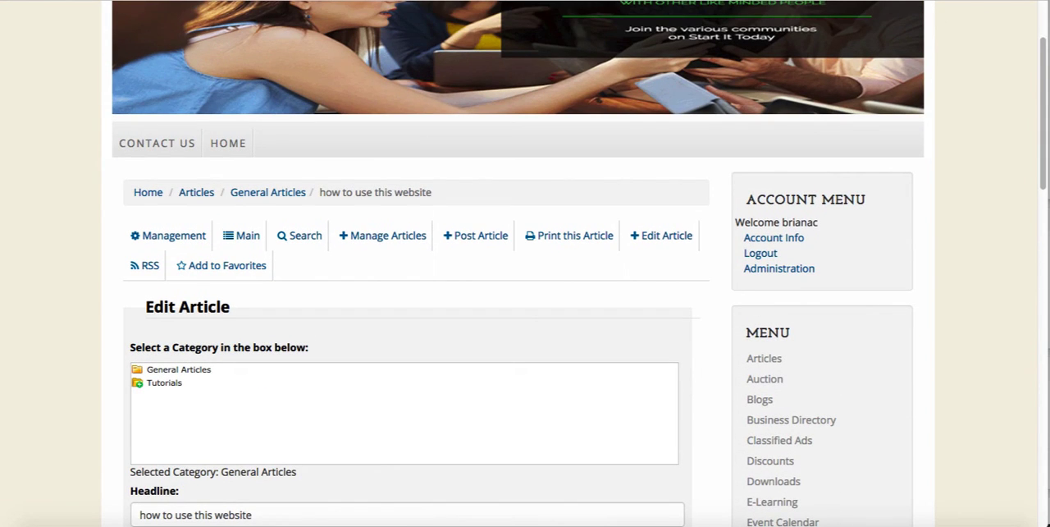